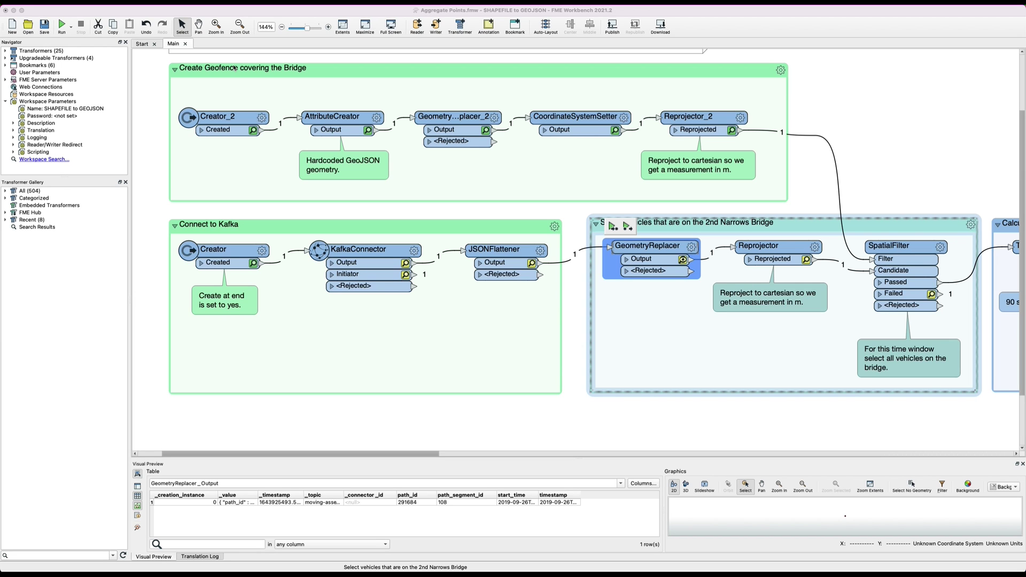
Nudge the Geofence group slightly upward and reposition the Connect to Kafka group.
{"action": "left_click_drag", "start_coordinate": [234, 68], "coordinate": [233, 63]}
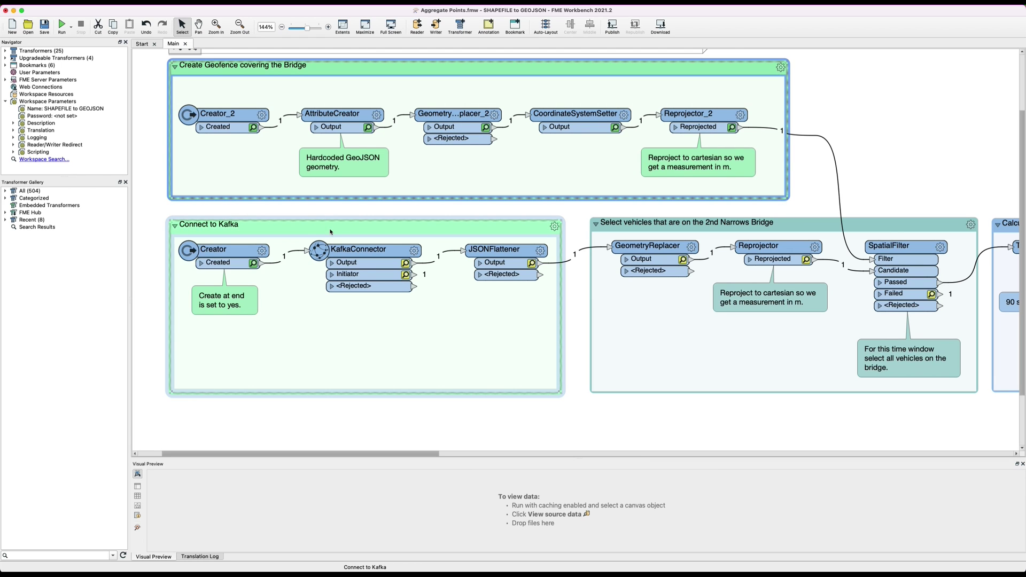
{"action": "left_click_drag", "start_coordinate": [331, 231], "coordinate": [330, 224]}
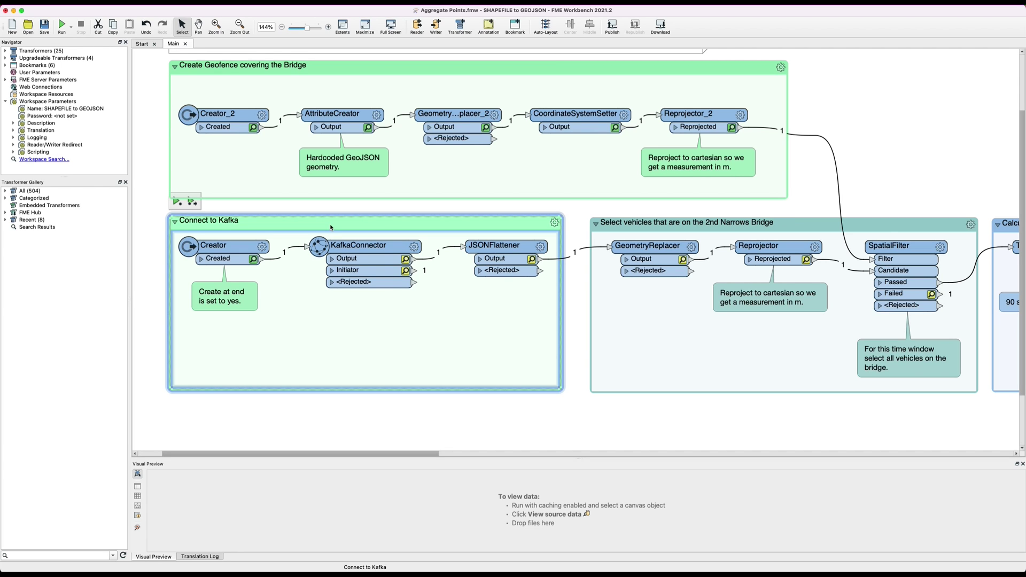
{"action": "mouse_move", "coordinate": [330, 227]}
{"action": "left_mouse_down"}
{"action": "mouse_move", "coordinate": [343, 230]}
{"action": "mouse_move", "coordinate": [330, 231]}
{"action": "left_mouse_up"}
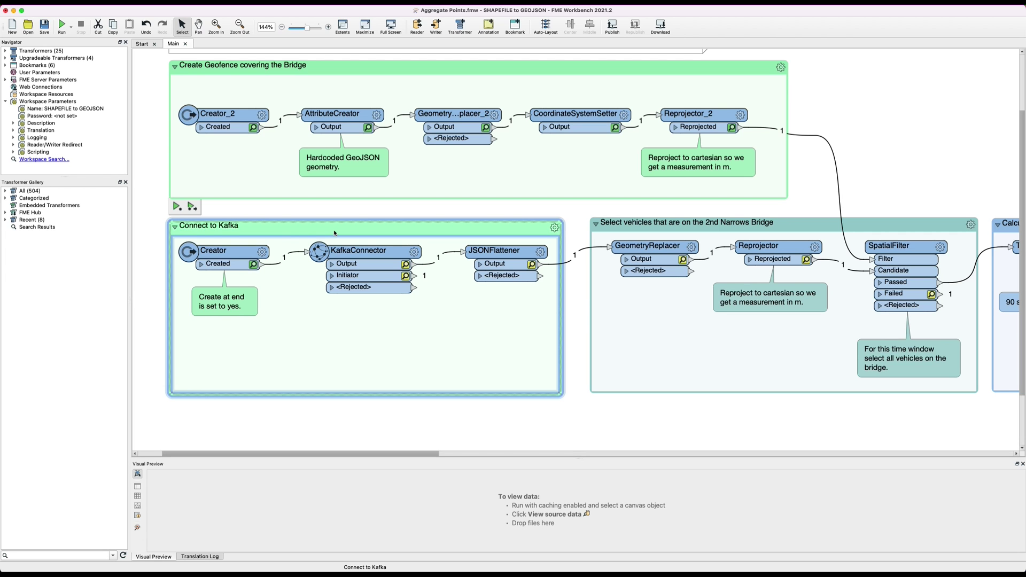
Review the KafkaConnector parameters unchanged, then inspect the record's JSON _value and its POINT geometry.
{"action": "left_click", "coordinate": [413, 254]}
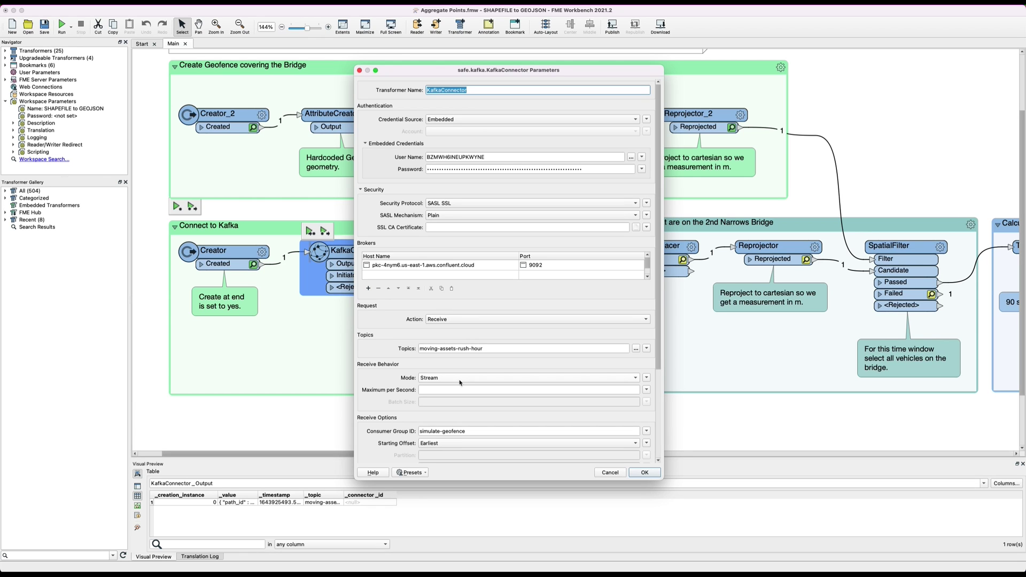
{"action": "left_click", "coordinate": [623, 474]}
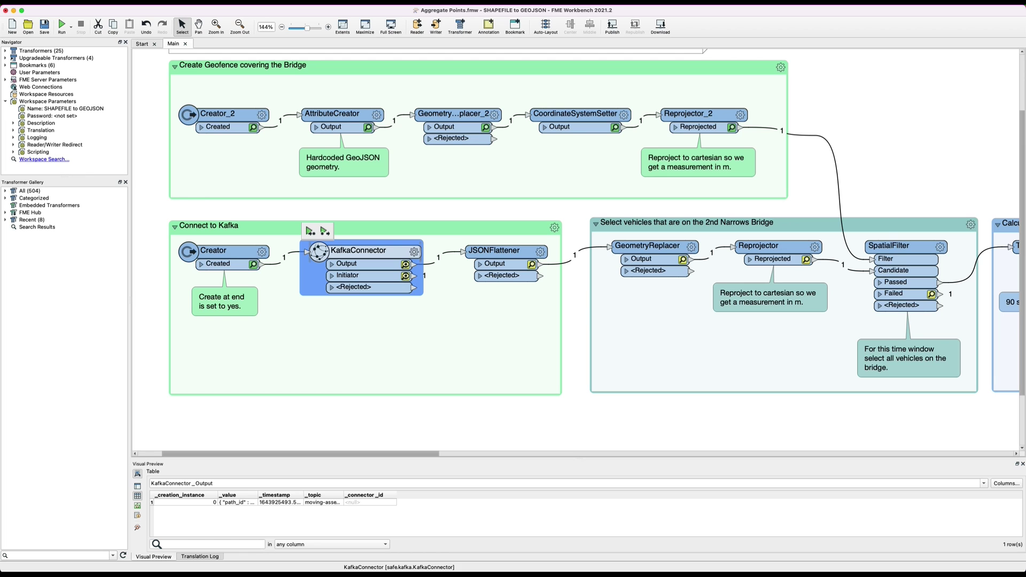
{"action": "double_click", "coordinate": [248, 504]}
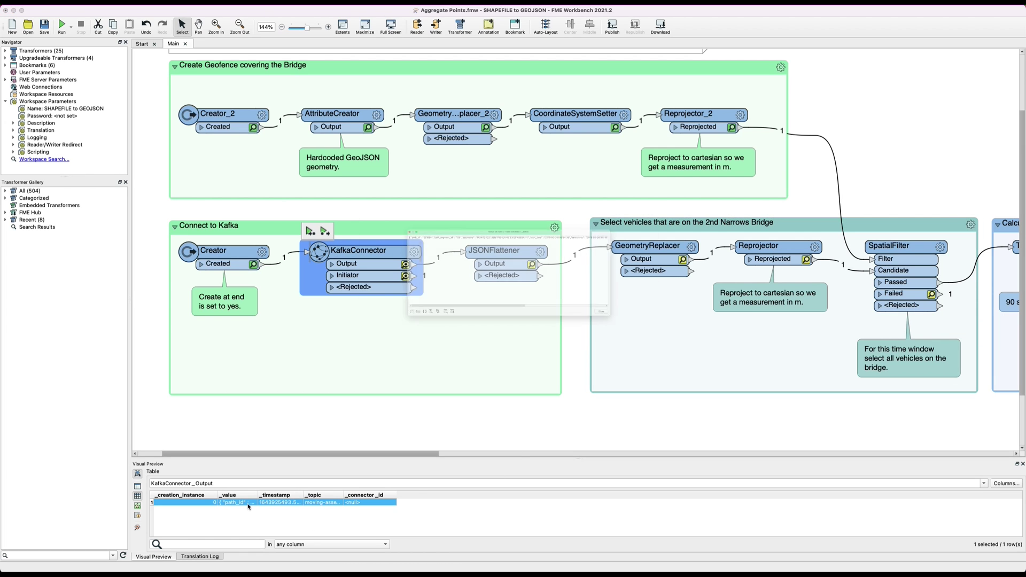
{"action": "left_click_drag", "start_coordinate": [501, 349], "coordinate": [344, 347]}
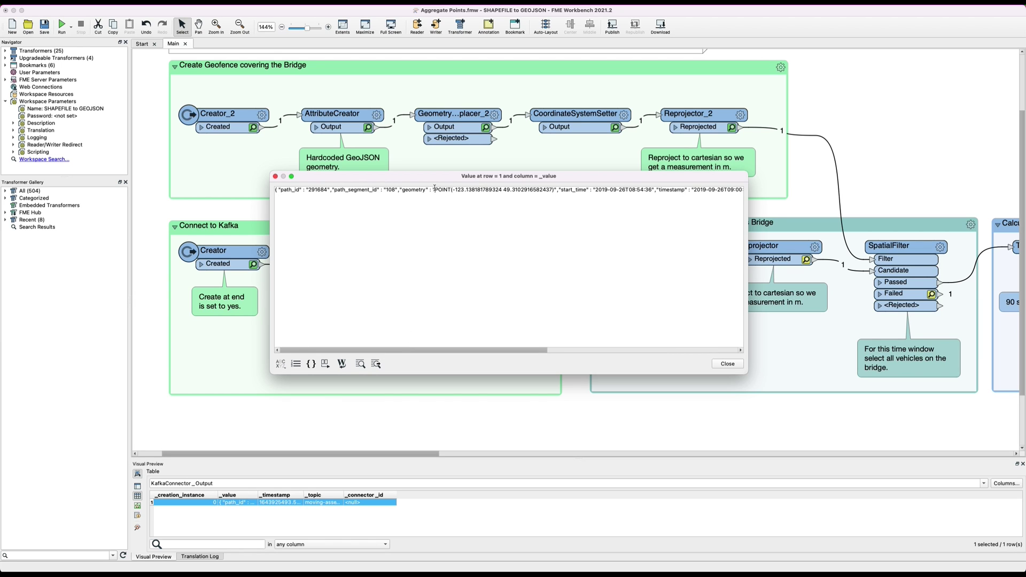
{"action": "left_click_drag", "start_coordinate": [435, 188], "coordinate": [539, 190]}
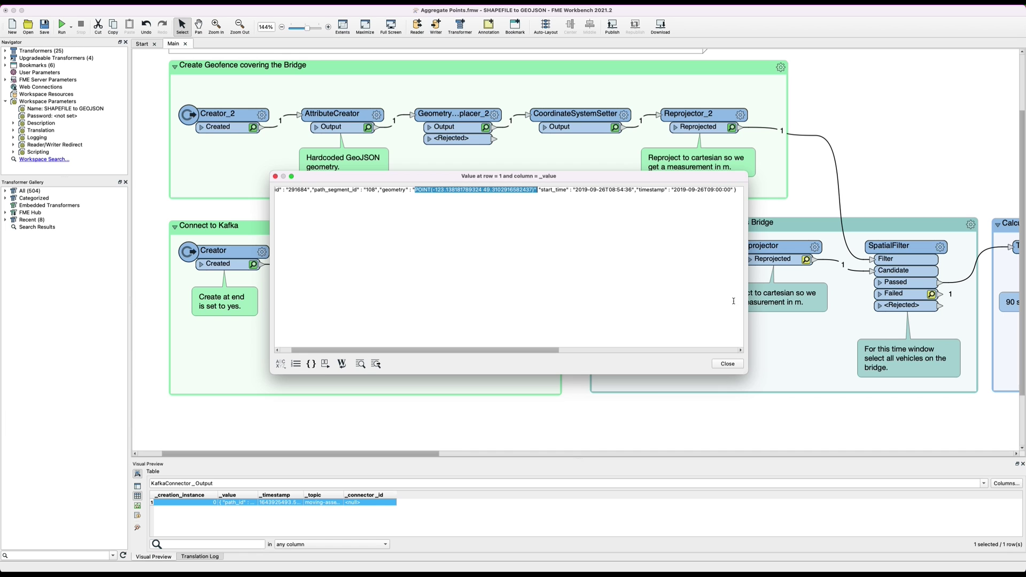
{"action": "left_click", "coordinate": [728, 364]}
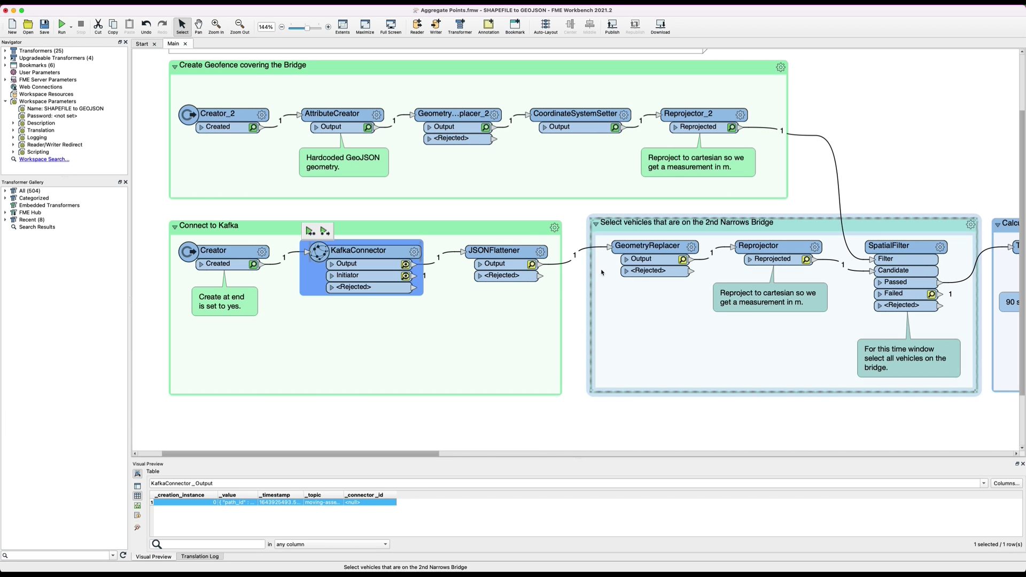
Check the GeometryReplacer parameters unchanged, then scroll right to the Calculate speed of vehicle group.
{"action": "left_click", "coordinate": [693, 247]}
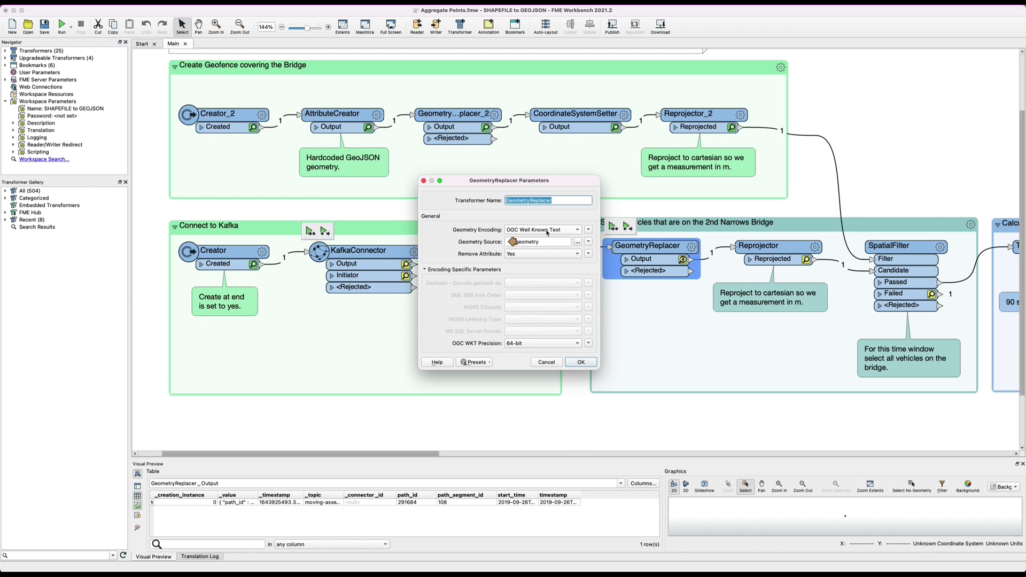
{"action": "left_click", "coordinate": [553, 364]}
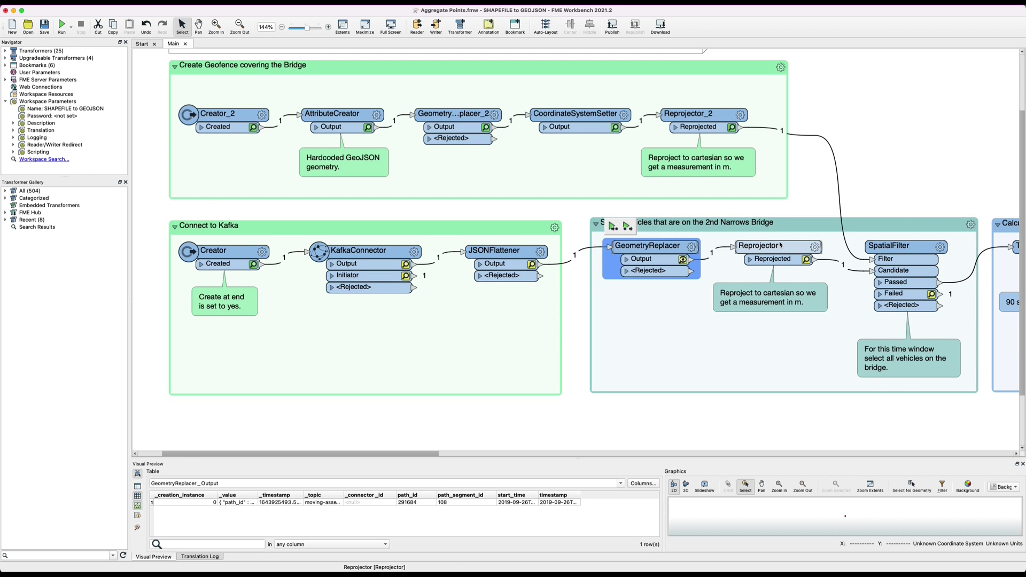
{"action": "scroll", "coordinate": [780, 245], "scroll_direction": "right", "scroll_amount": 5}
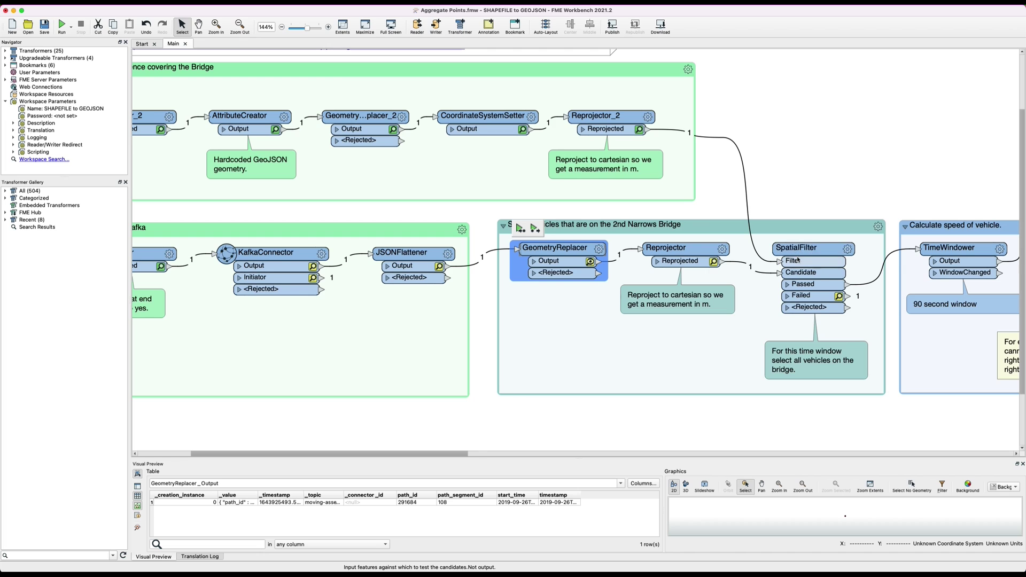
{"action": "scroll", "coordinate": [797, 257], "scroll_direction": "right", "scroll_amount": 2}
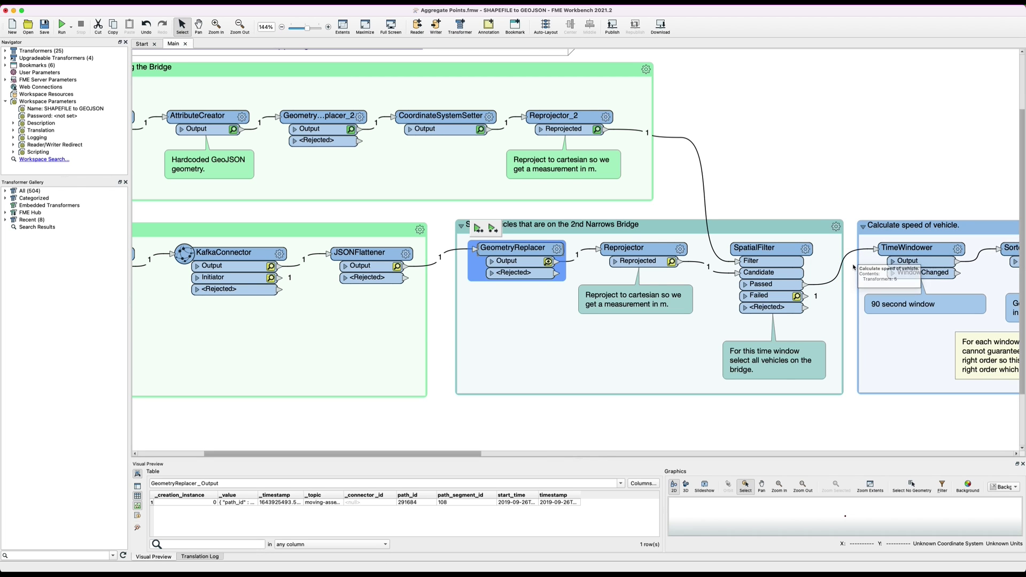
{"action": "scroll", "coordinate": [855, 264], "scroll_direction": "right", "scroll_amount": 5}
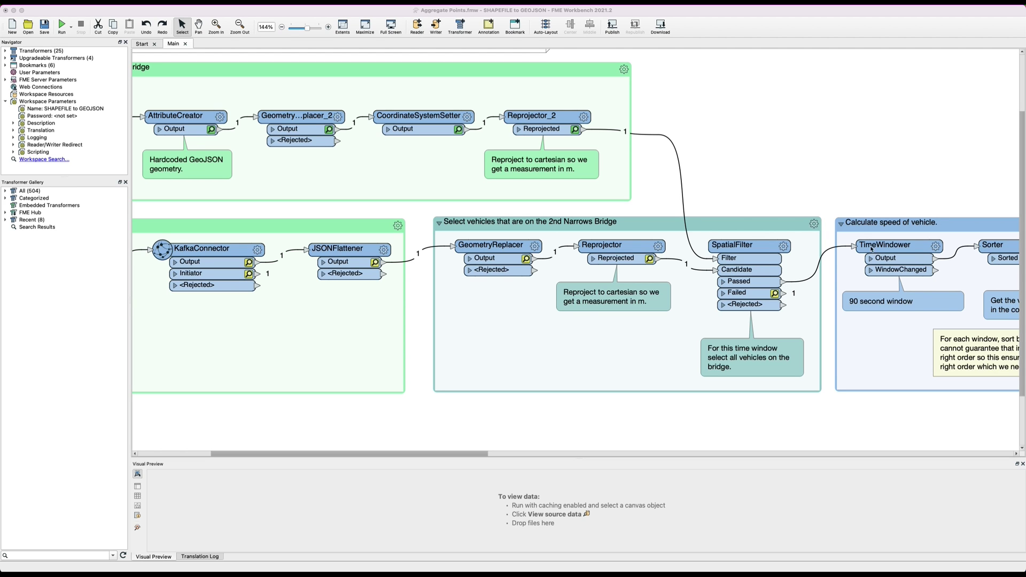
{"action": "scroll", "coordinate": [537, 281], "scroll_direction": "right", "scroll_amount": 10}
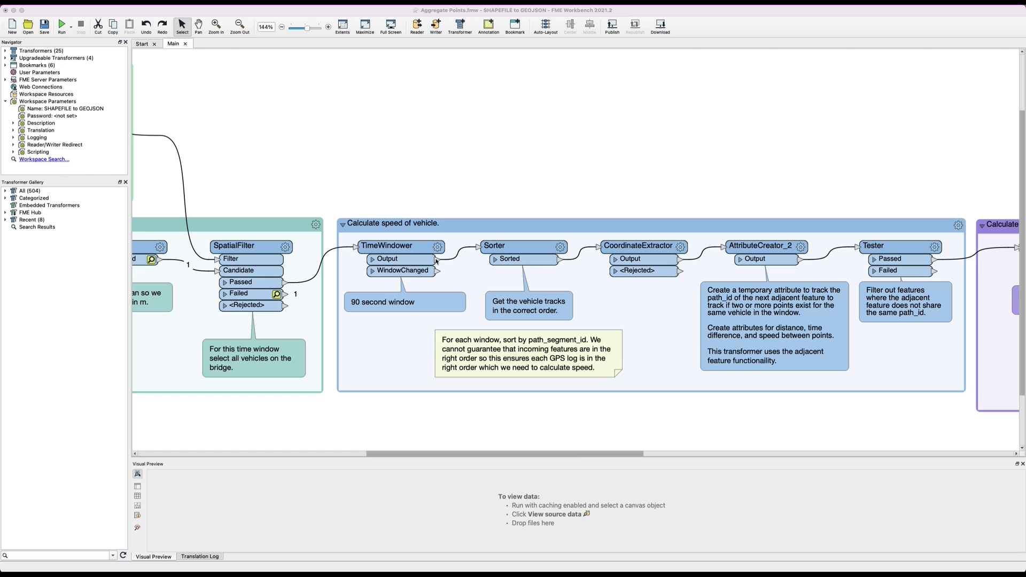
{"action": "double_click", "coordinate": [407, 260]}
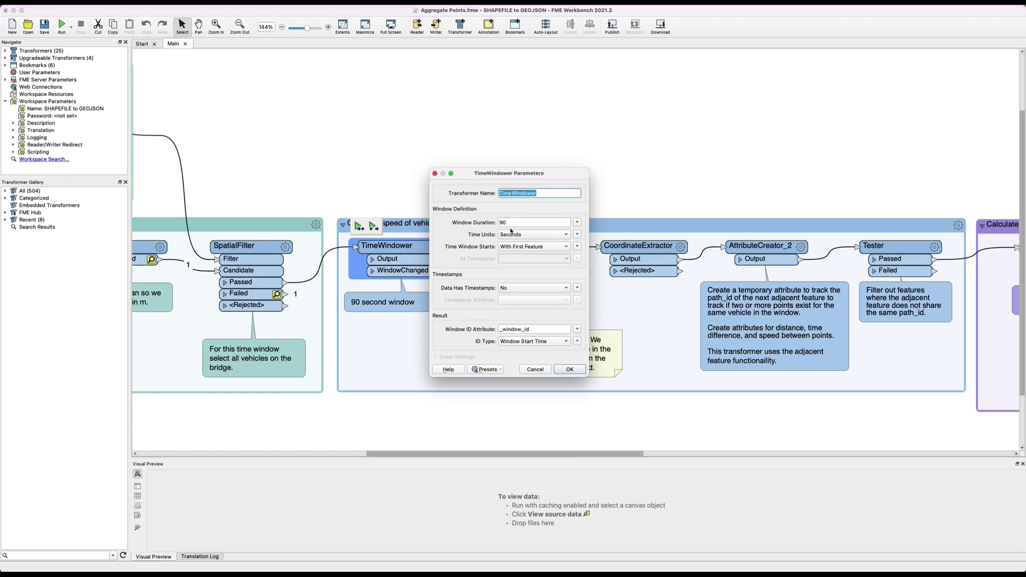
{"action": "left_click", "coordinate": [533, 369]}
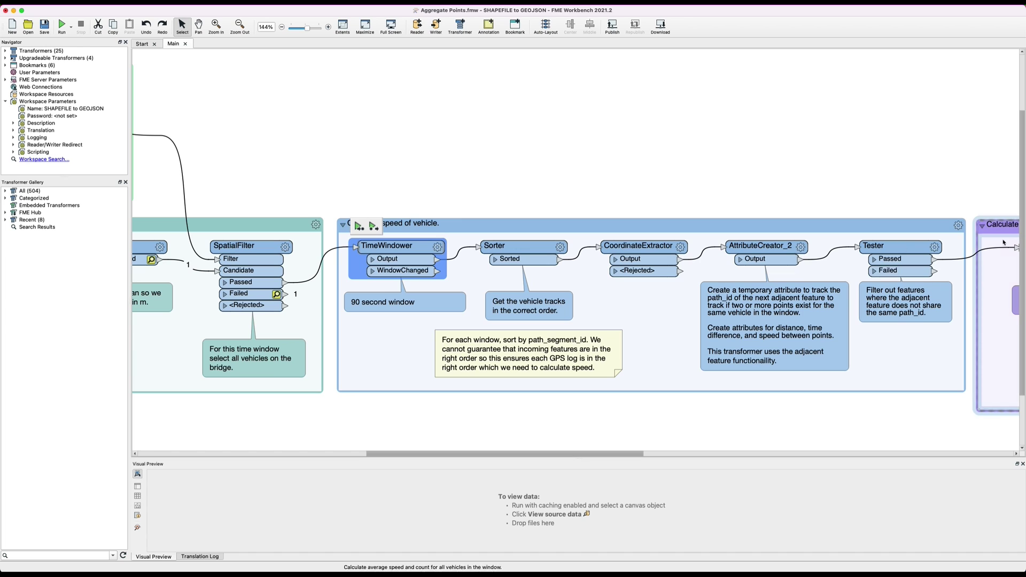
{"action": "left_click", "coordinate": [562, 249]}
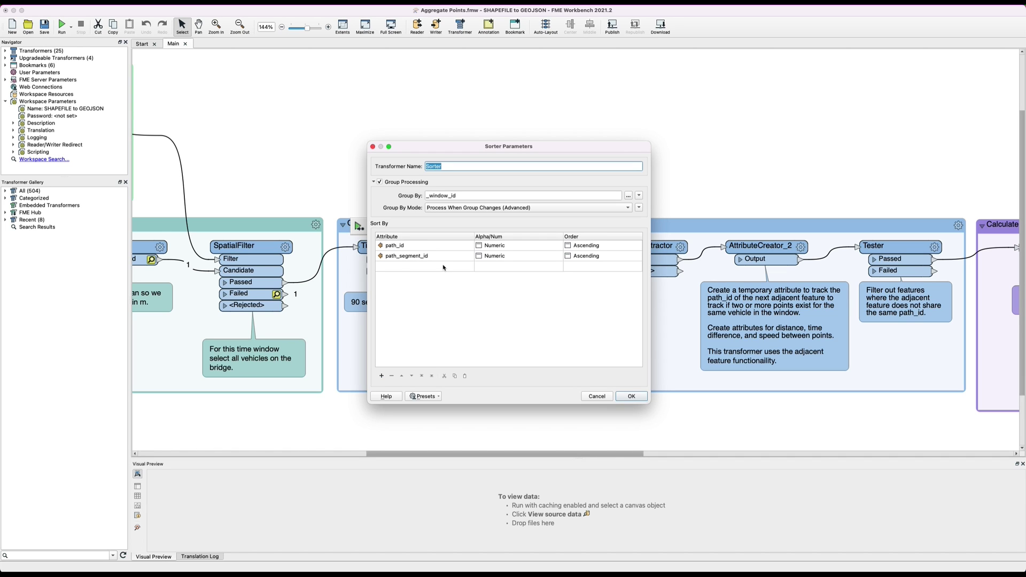
{"action": "left_click", "coordinate": [597, 396]}
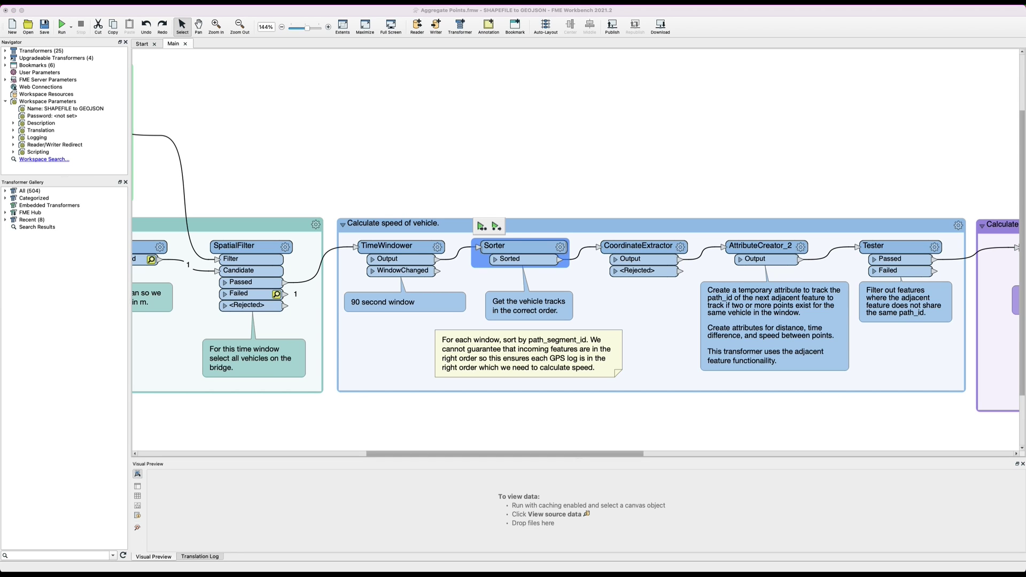
{"action": "scroll", "coordinate": [693, 258], "scroll_direction": "right", "scroll_amount": 5}
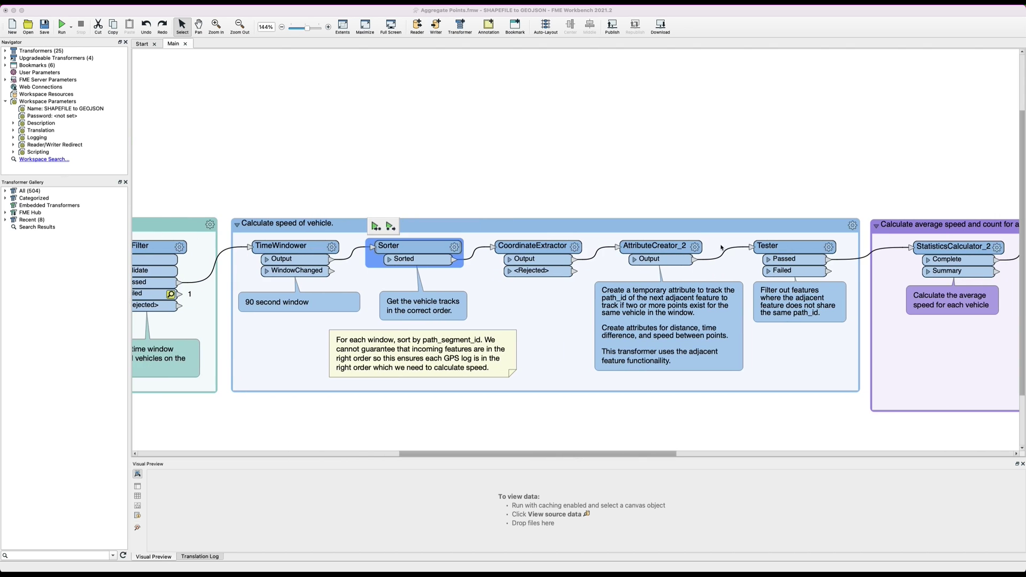
{"action": "left_click", "coordinate": [695, 247]}
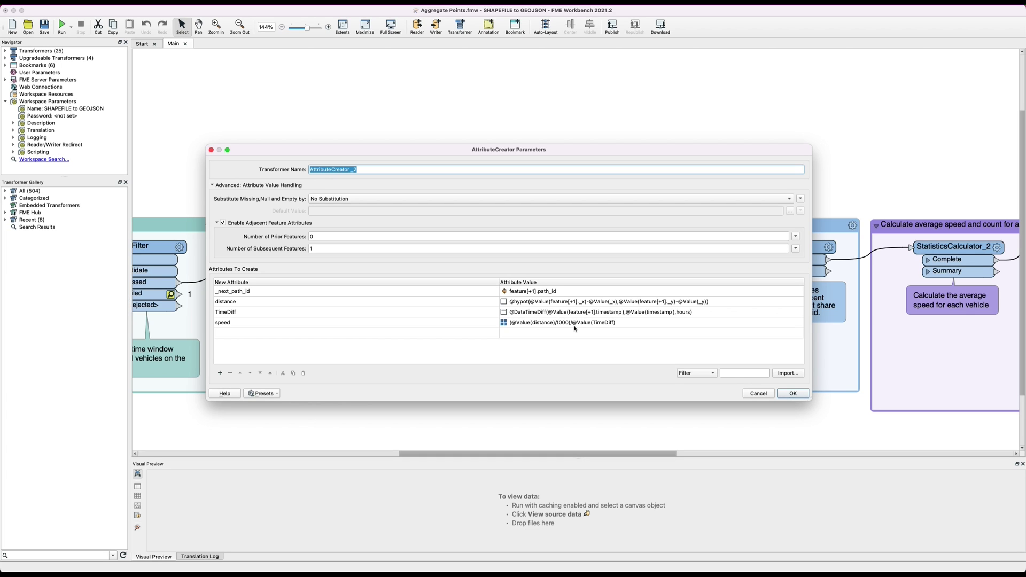
{"action": "left_click", "coordinate": [759, 393]}
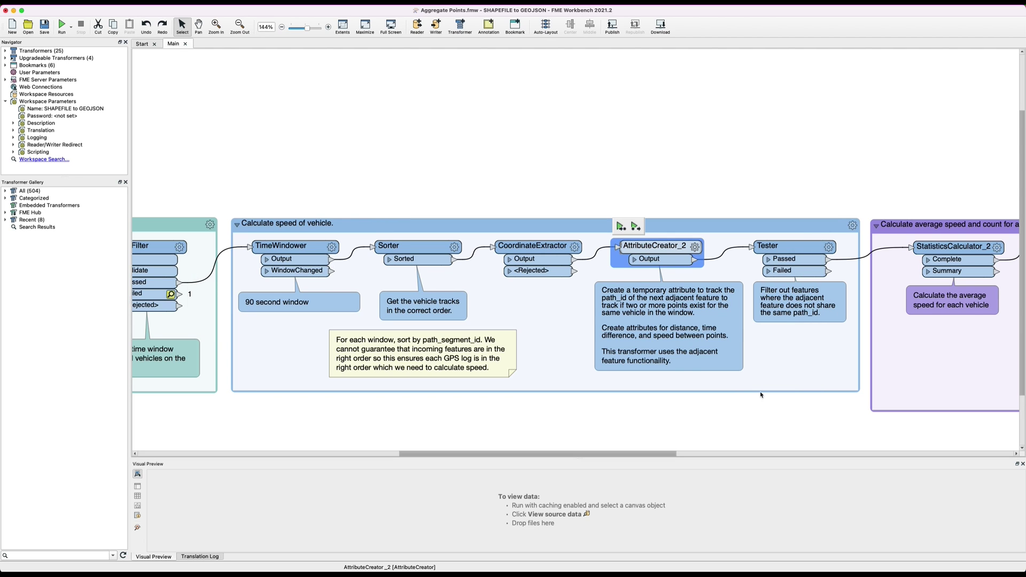
{"action": "scroll", "coordinate": [761, 394], "scroll_direction": "right", "scroll_amount": 5}
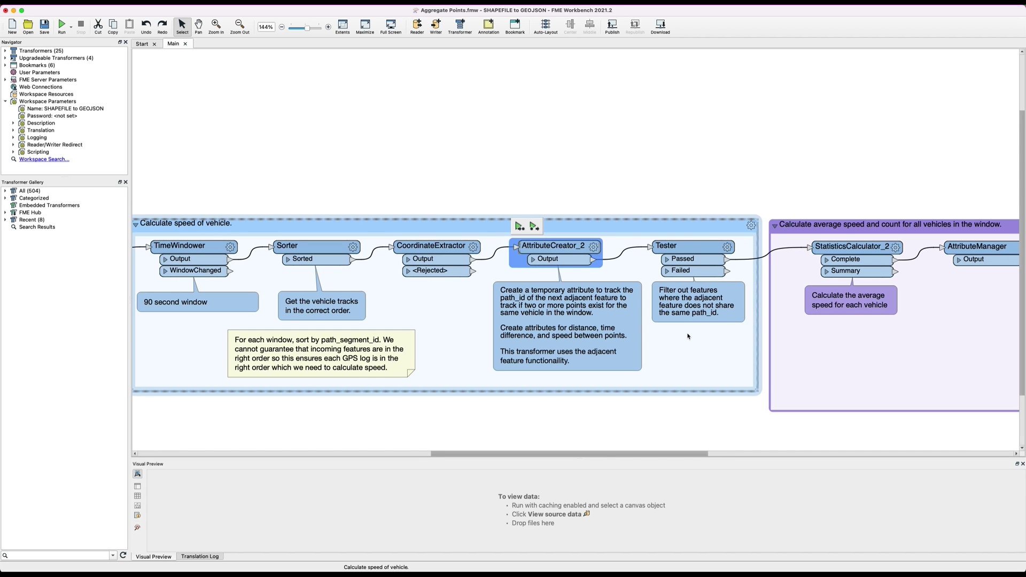
{"action": "scroll", "coordinate": [688, 335], "scroll_direction": "right", "scroll_amount": 1}
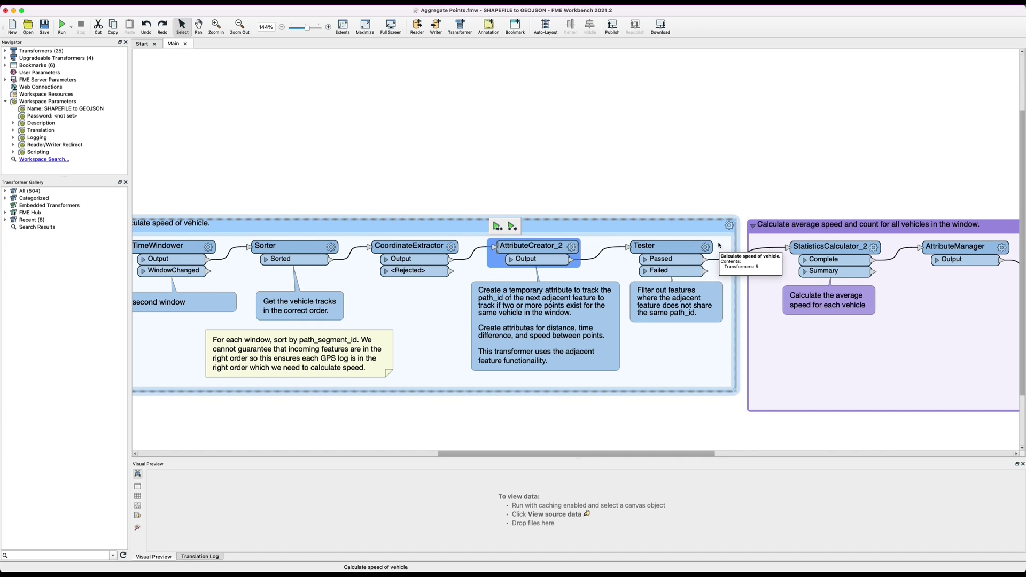
{"action": "scroll", "coordinate": [720, 245], "scroll_direction": "right", "scroll_amount": 5}
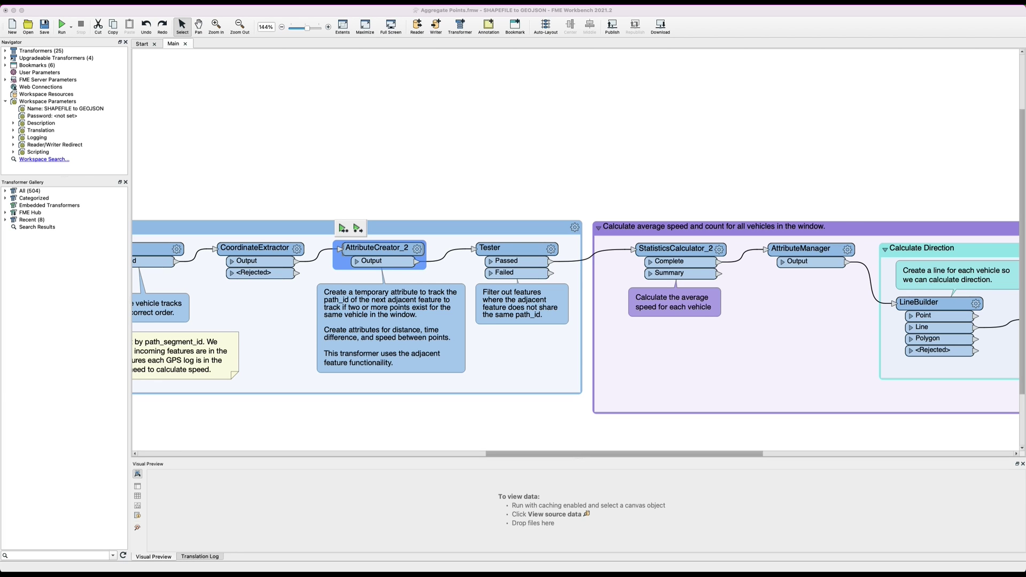
{"action": "left_click", "coordinate": [719, 249]}
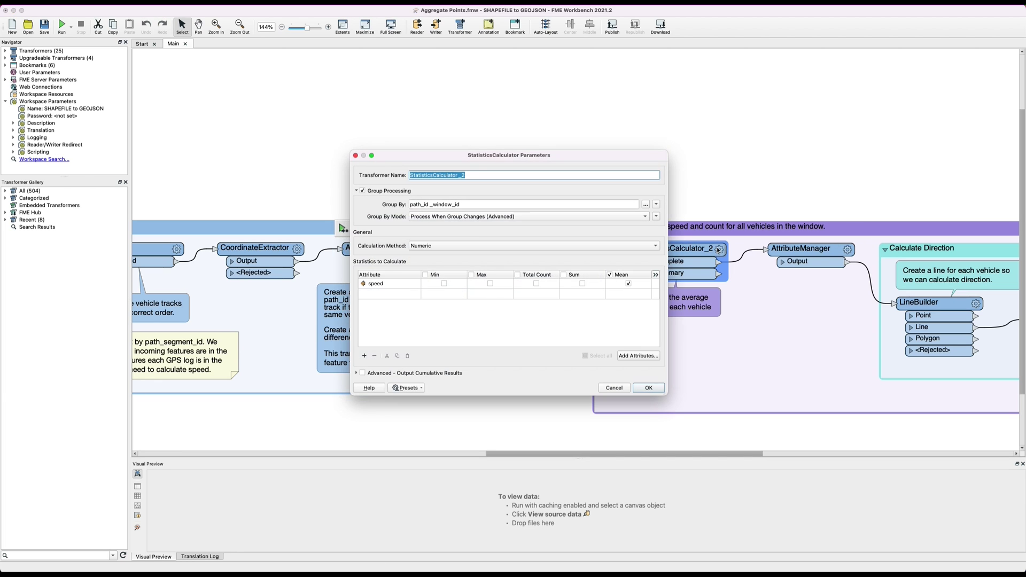
{"action": "triple_click", "coordinate": [412, 205]}
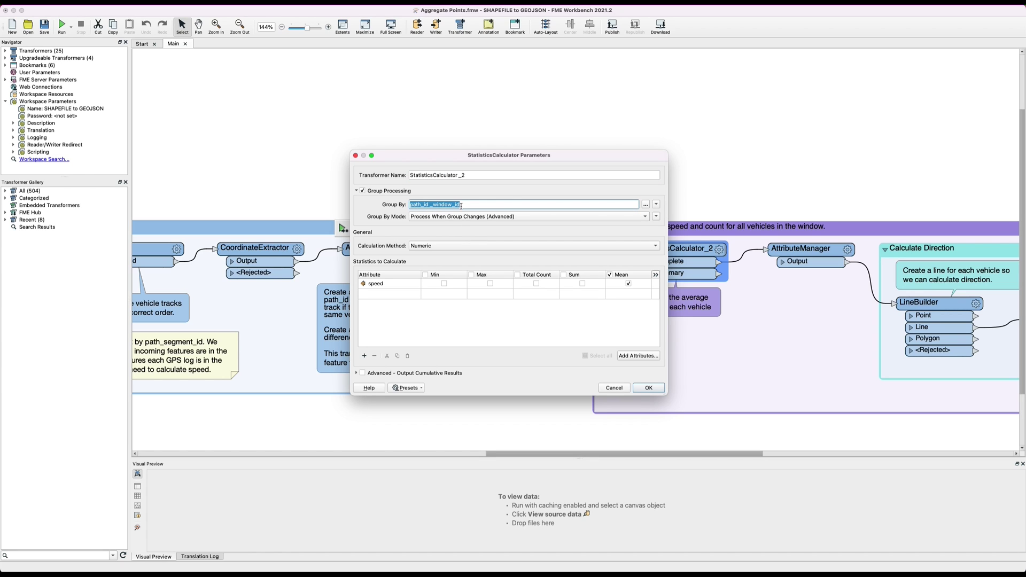
{"action": "left_click", "coordinate": [445, 338]}
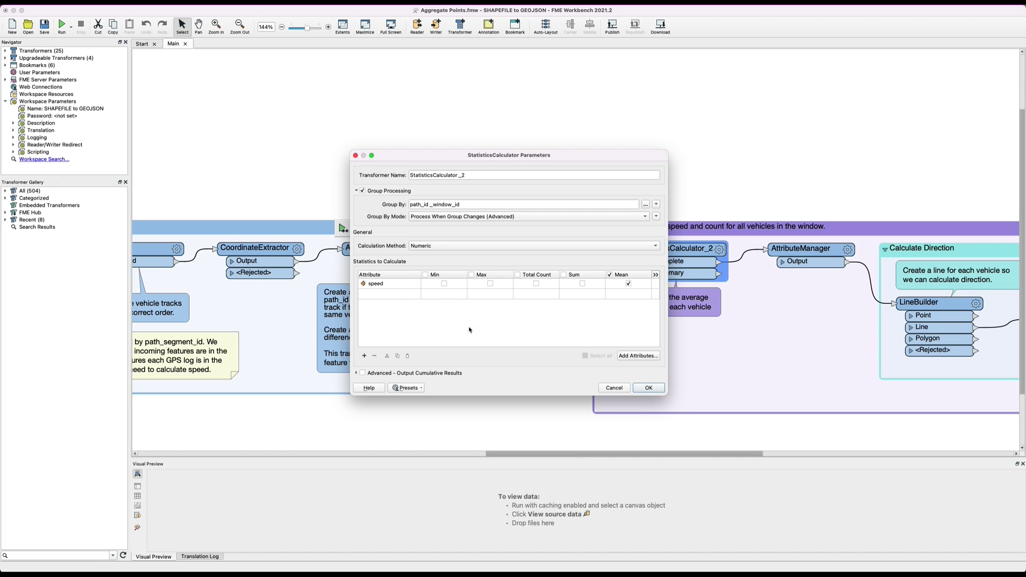
{"action": "left_click", "coordinate": [615, 388]}
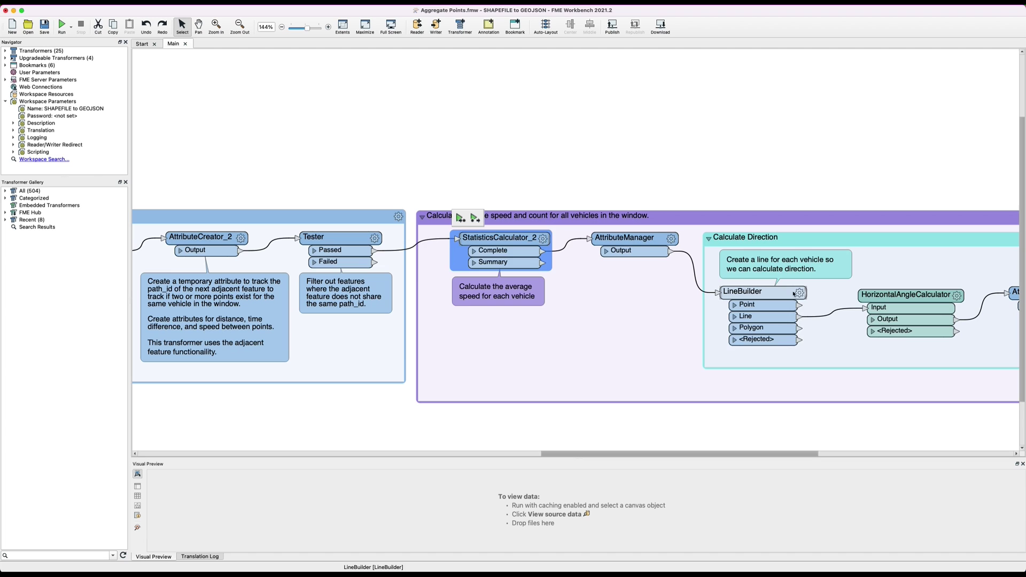
Review the LineBuilder settings unchanged, then open the HorizontalAngleCalculator parameters (Feature, Degrees).
{"action": "double_click", "coordinate": [759, 291]}
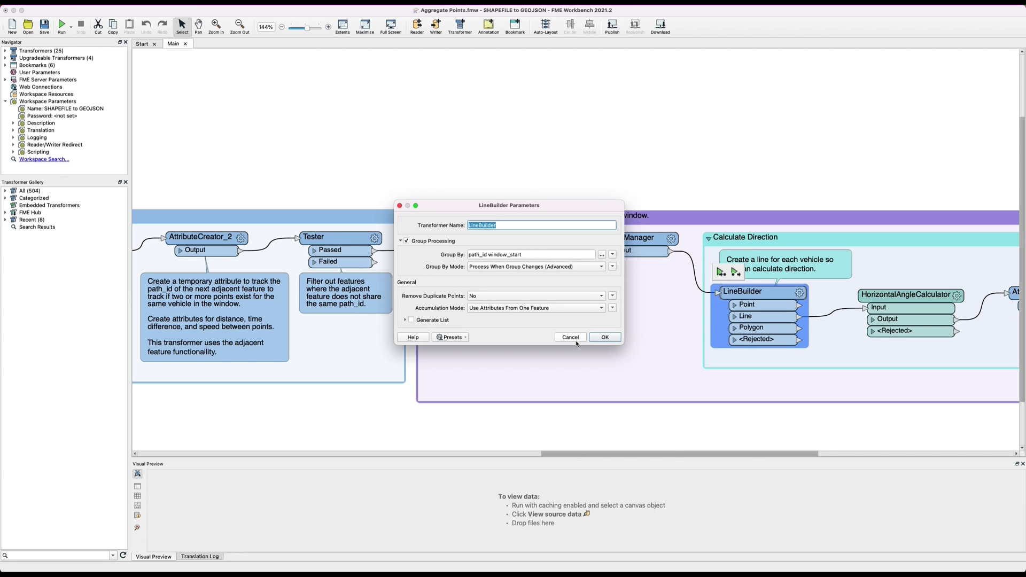
{"action": "left_click", "coordinate": [576, 343]}
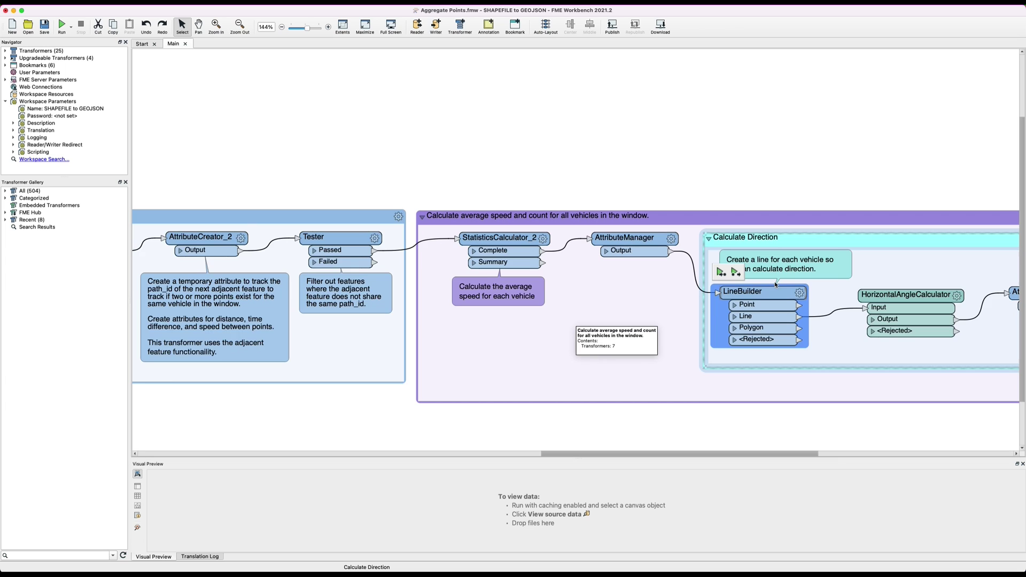
{"action": "scroll", "coordinate": [575, 319], "scroll_direction": "right", "scroll_amount": 5}
{"action": "left_click", "coordinate": [692, 298]}
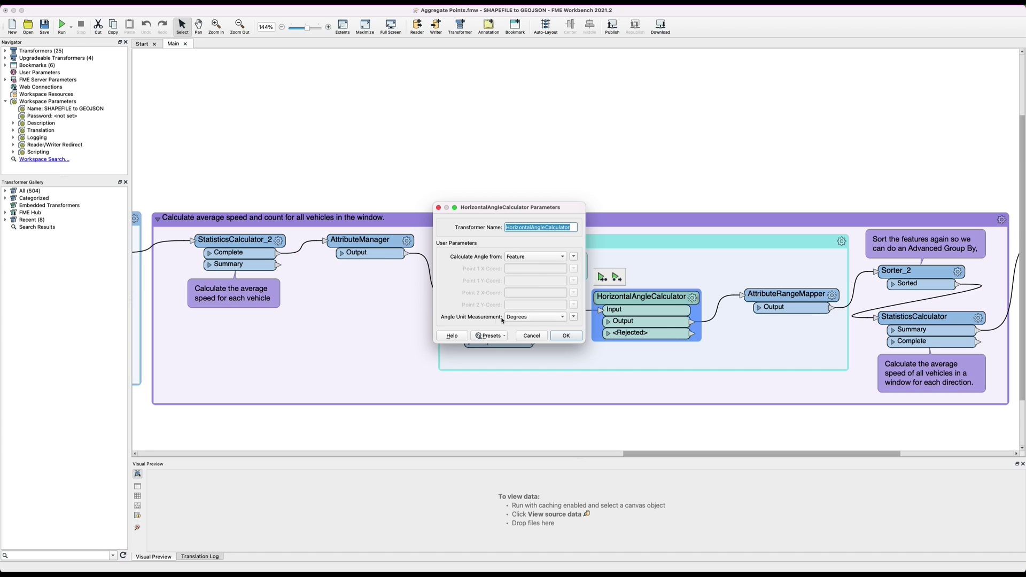
Close the angle settings and review the AttributeRangeMapper's azimuth range lookup table without changes.
{"action": "left_click", "coordinate": [536, 340]}
{"action": "scroll", "coordinate": [751, 294], "scroll_direction": "right", "scroll_amount": 5}
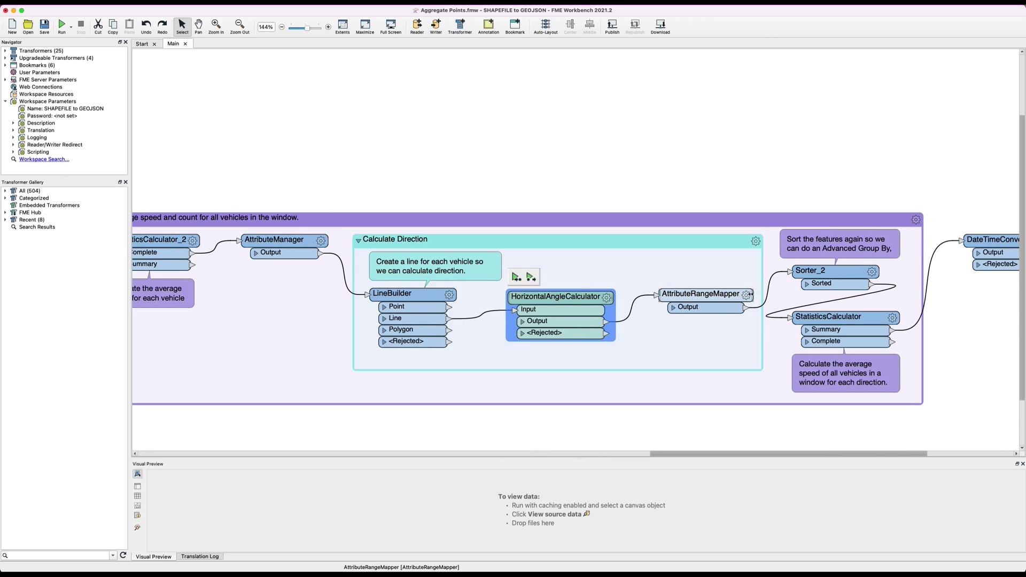
{"action": "left_click", "coordinate": [747, 295]}
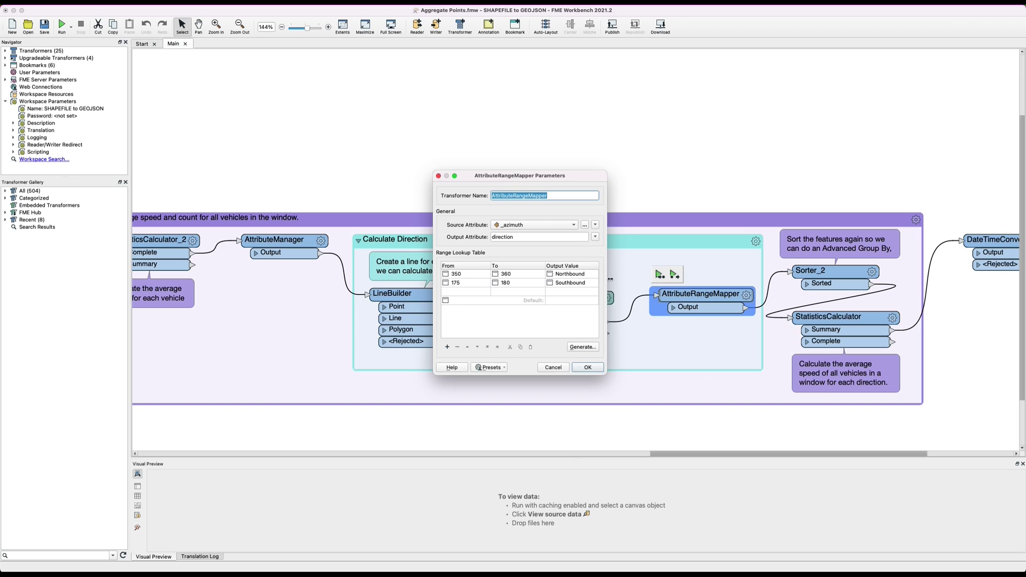
{"action": "left_click_drag", "start_coordinate": [610, 279], "coordinate": [617, 279]}
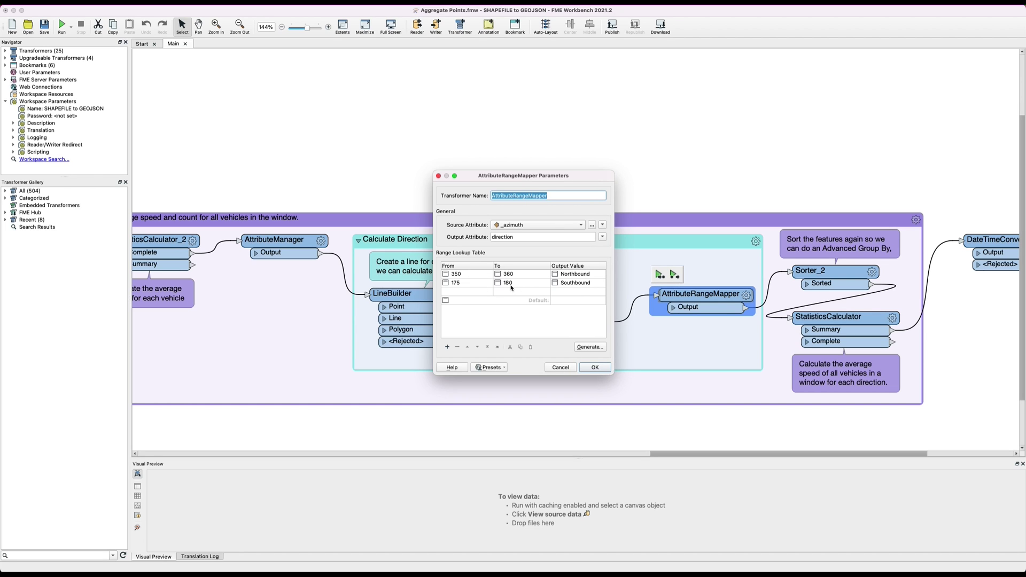
{"action": "left_click", "coordinate": [558, 370]}
Select the Calculate Direction group and scroll right to Sorter_2, StatisticsCalculator, DateTimeConverter and Logger.
{"action": "left_click", "coordinate": [579, 364]}
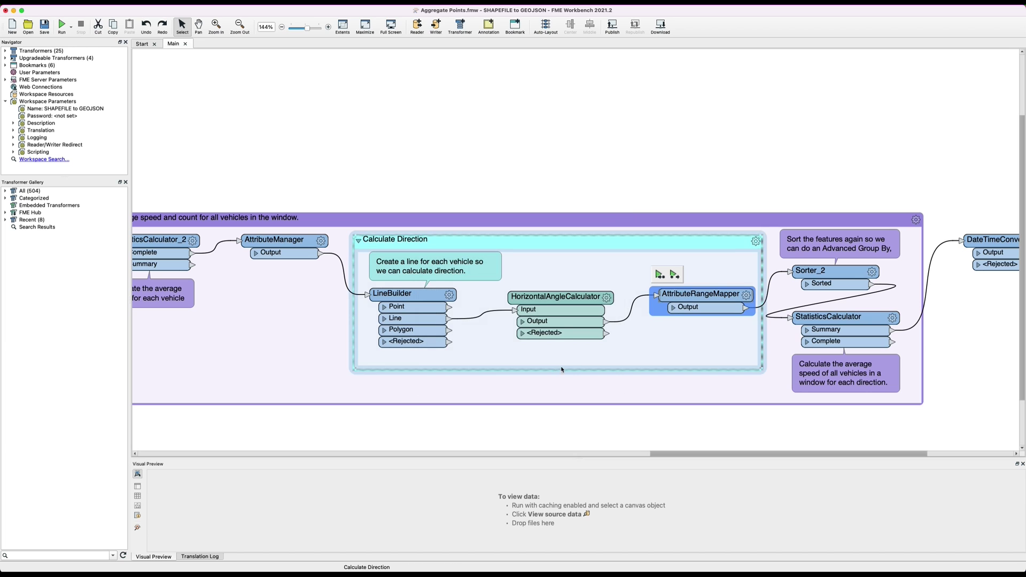
{"action": "scroll", "coordinate": [579, 364], "scroll_direction": "right", "scroll_amount": 4}
{"action": "scroll", "coordinate": [579, 364], "scroll_direction": "right", "scroll_amount": 5}
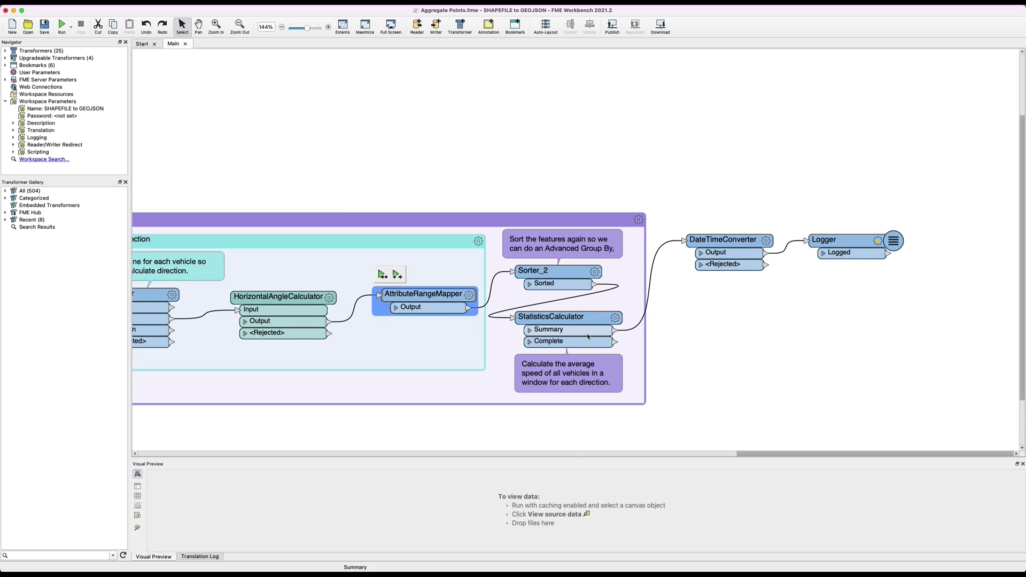
{"action": "mouse_move", "coordinate": [617, 320]}
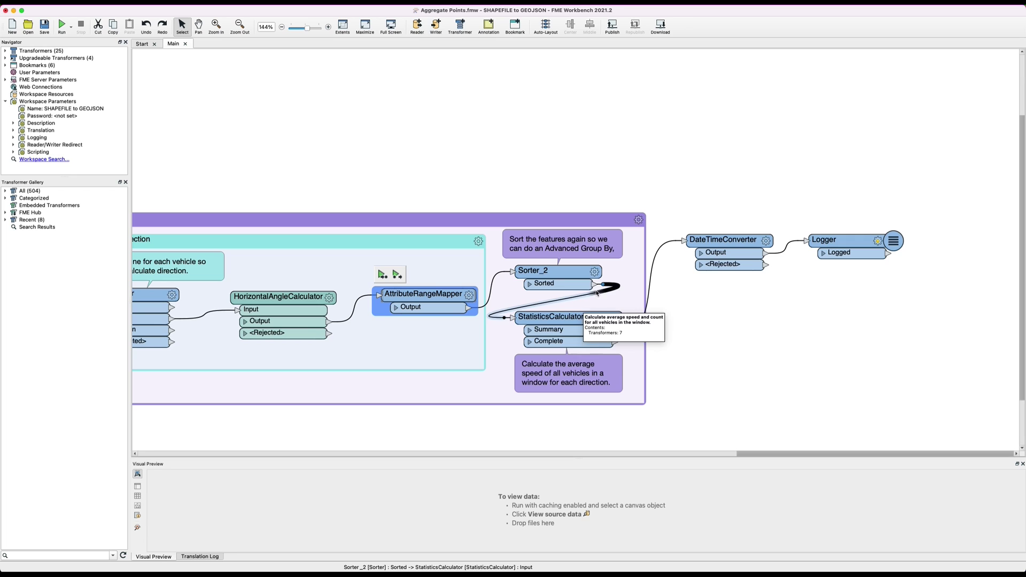